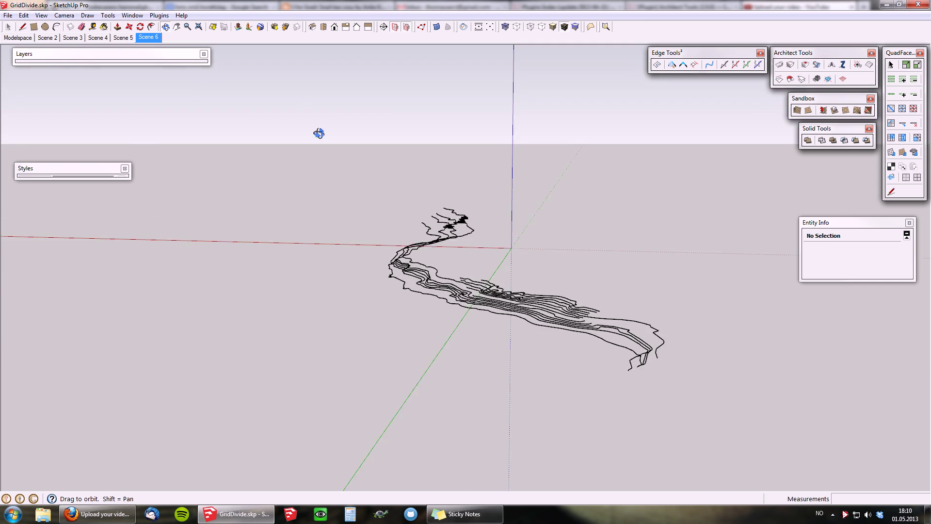
- Inspect the segments and length of three individual contour curves in the middle of the site
scroll(564, 307, "up", 5)
middle_click_drag(563, 307, 550, 328)
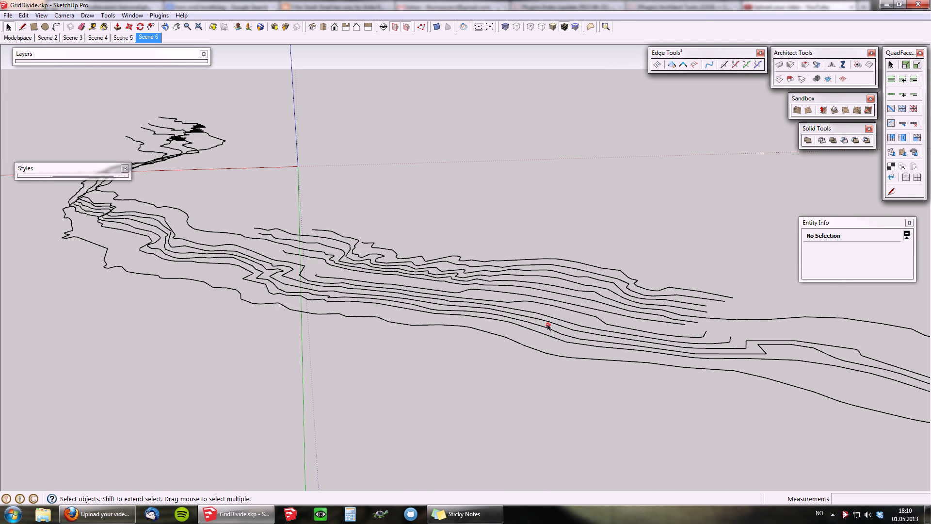
left_click(543, 326)
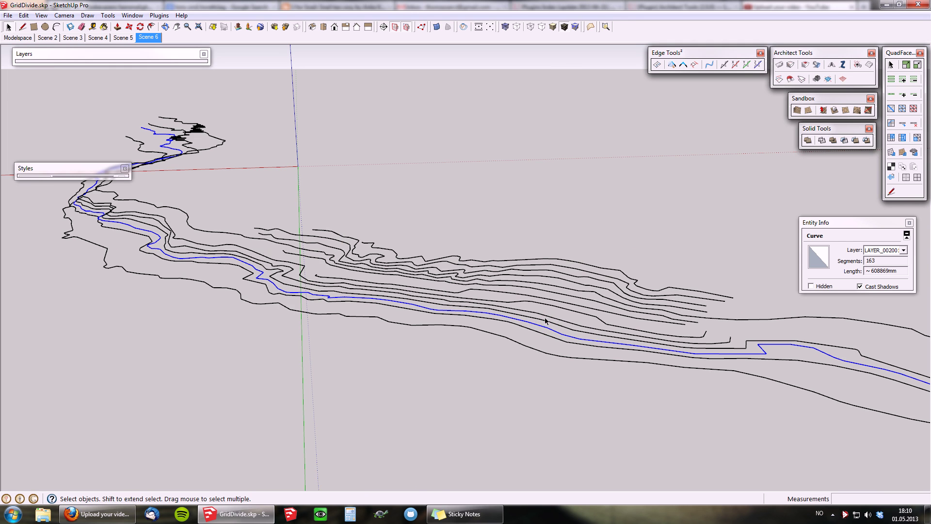
left_click(539, 321)
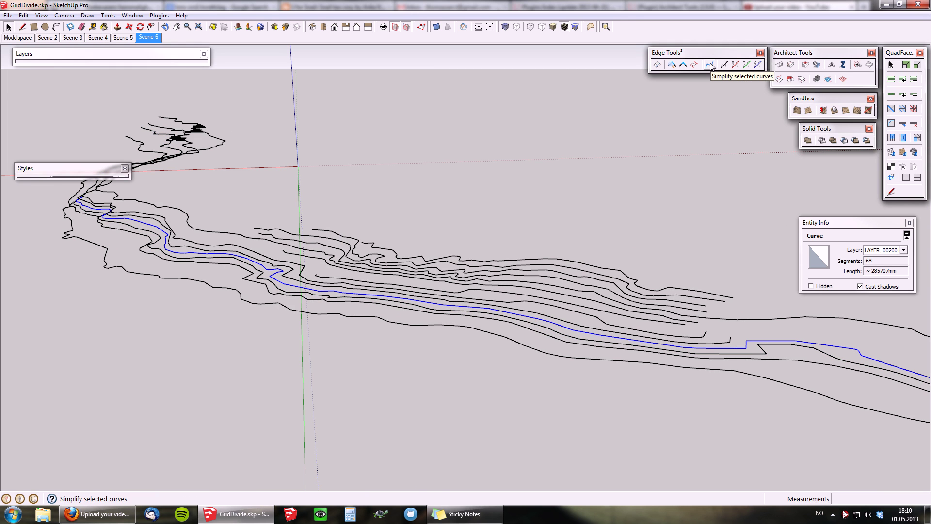
left_click(505, 302)
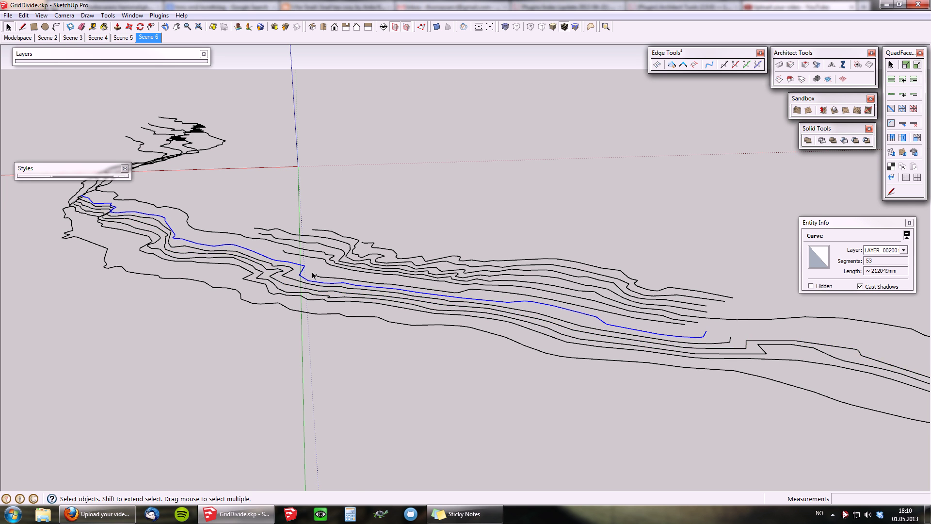
- Select all the contour lines and generate a terrain surface from them with the Sandbox From Contours tool
middle_click_drag(314, 274, 450, 304)
scroll(450, 291, "down", 3)
left_click(449, 272)
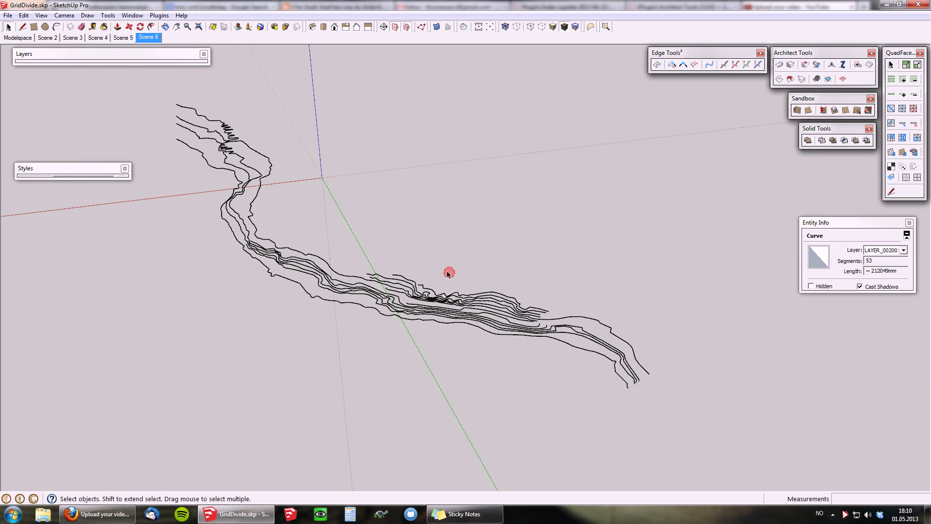
left_click_drag(146, 88, 669, 413)
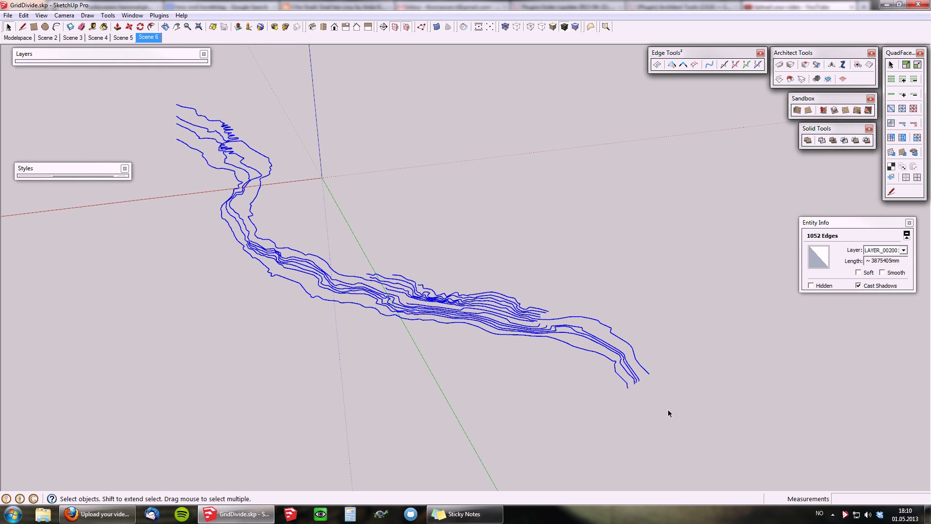
left_click(798, 110)
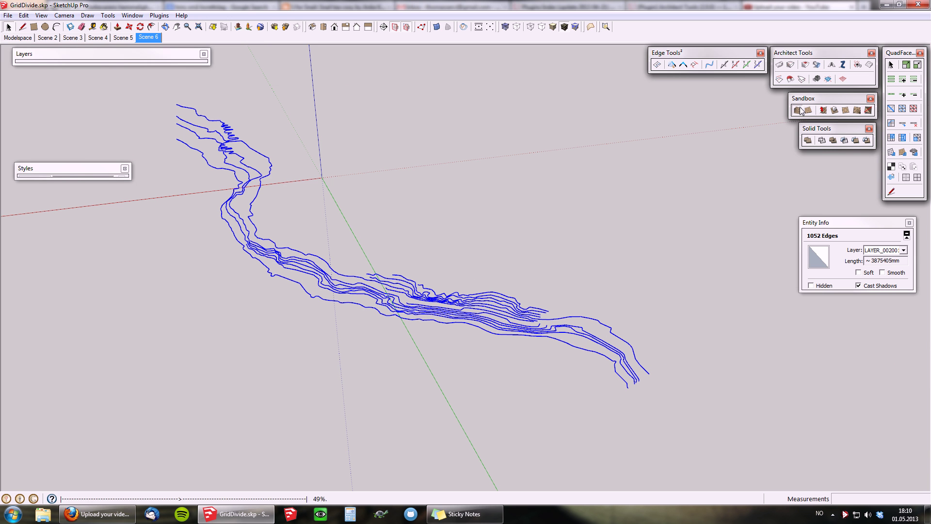
- Examine the triangulated terrain mesh along the contour lines, including the steep bends and the far end
middle_click_drag(494, 330, 359, 269)
scroll(358, 268, "up", 6)
middle_click_drag(458, 328, 453, 364)
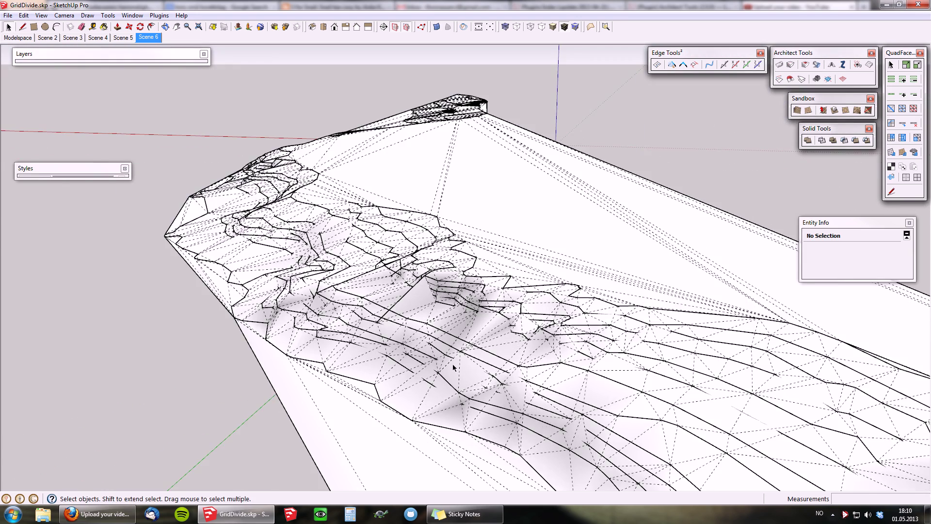
scroll(453, 369, "up", 5)
middle_click_drag(392, 375, 524, 427)
middle_click_drag(223, 216, 364, 228)
middle_click_drag(227, 199, 408, 219)
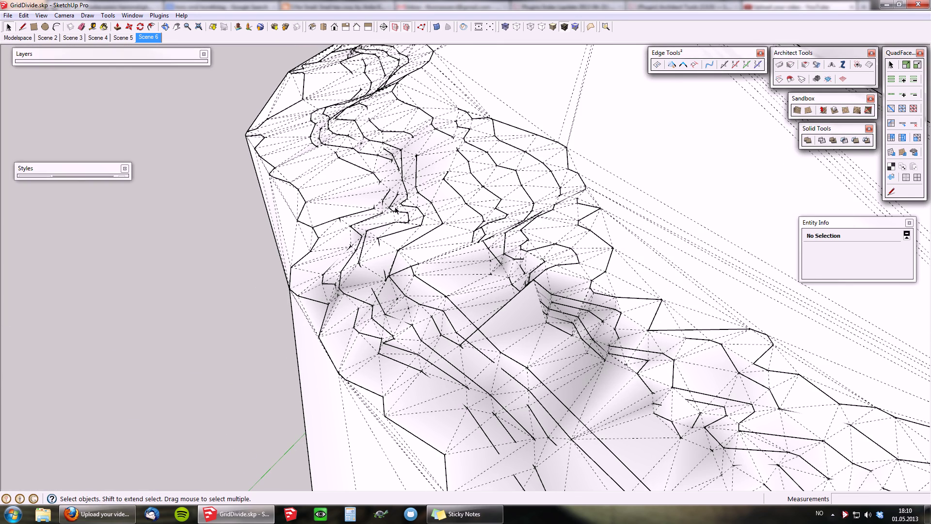
mouse_move(468, 236)
middle_mouse_down()
mouse_move(676, 322)
mouse_move(473, 228)
middle_mouse_up()
scroll(286, 194, "up", 3)
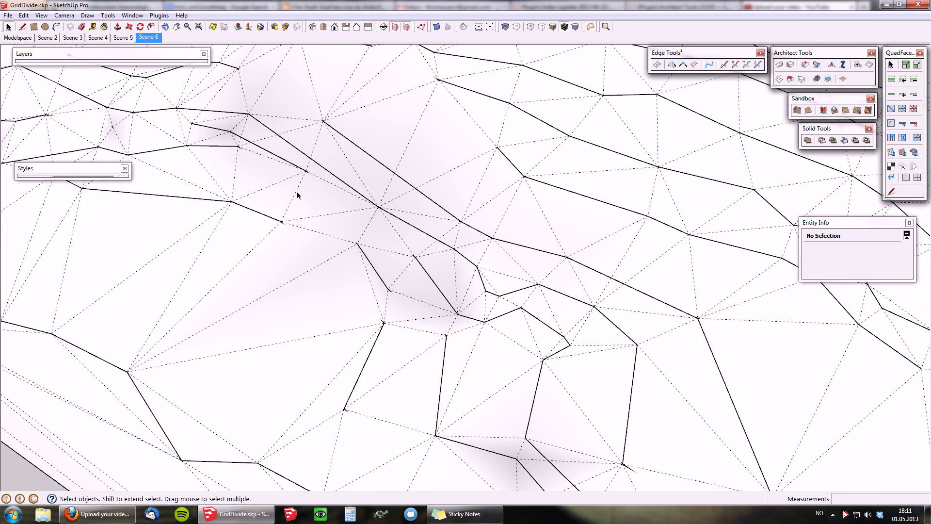
middle_click_drag(461, 262, 534, 237)
scroll(639, 306, "down", 4)
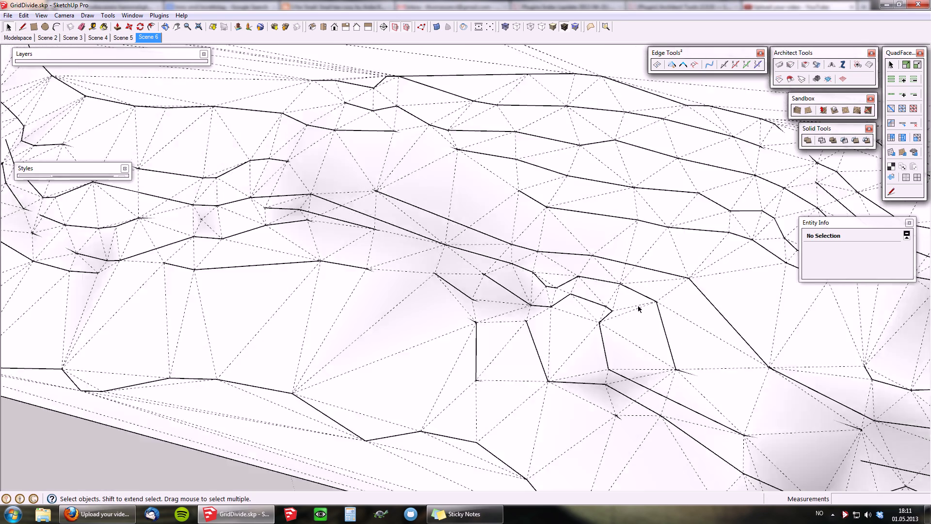
scroll(659, 320, "down", 5)
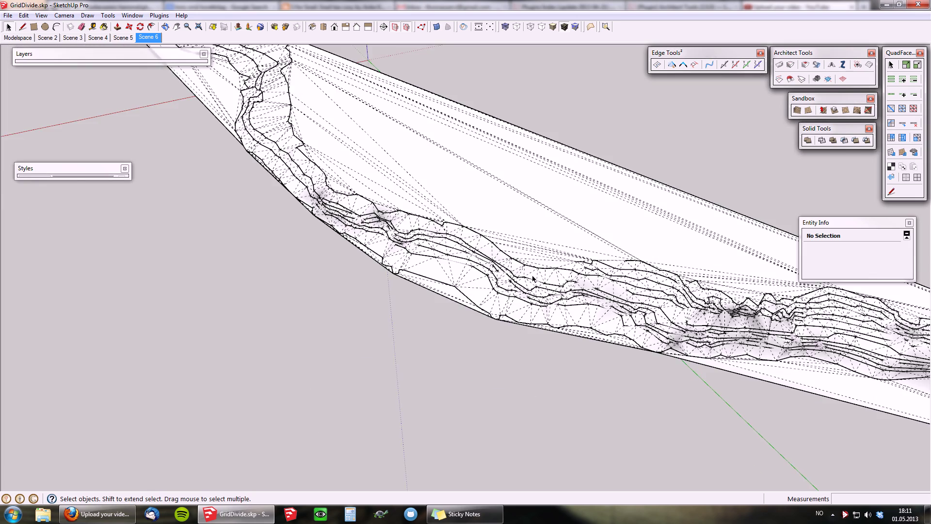
scroll(534, 279, "down", 4)
scroll(254, 109, "up", 5)
scroll(254, 107, "down", 5)
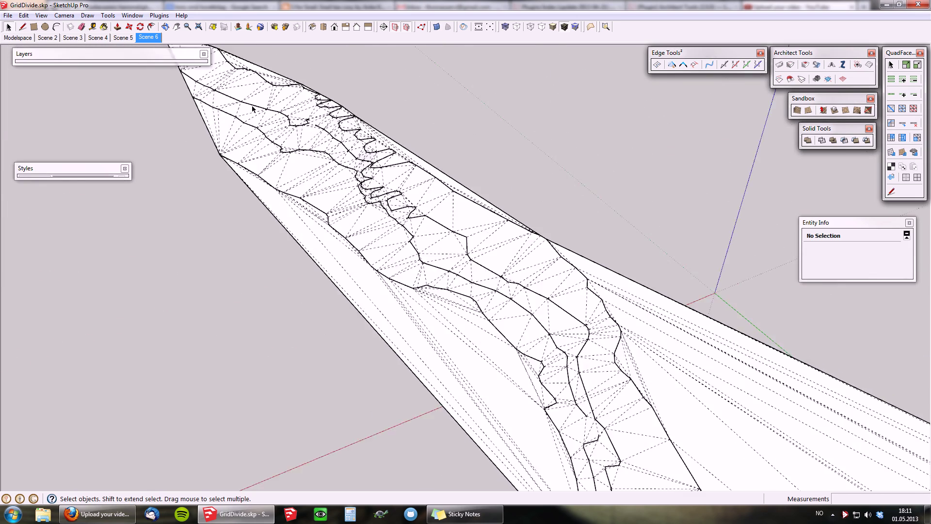
middle_click_drag(709, 355, 500, 320)
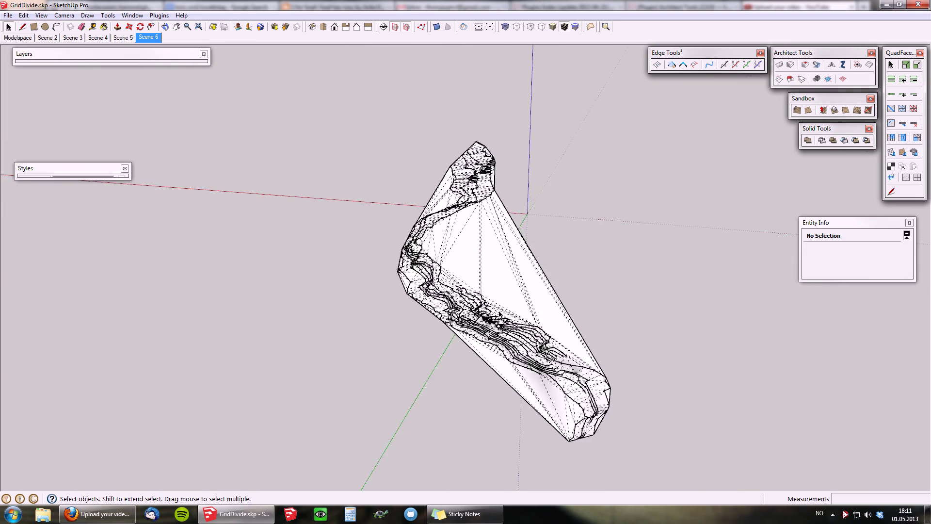
- Turn off the display of hidden geometry so the terrain's triangulation edges are not drawn
scroll(499, 320, "up", 5)
middle_click_drag(598, 374, 698, 378)
key("ctrl+h")
- Examine the terrain surface without its hidden edges, comparing the shading with the contour lines
middle_click_drag(509, 374, 650, 357)
middle_click_drag(504, 297, 575, 325)
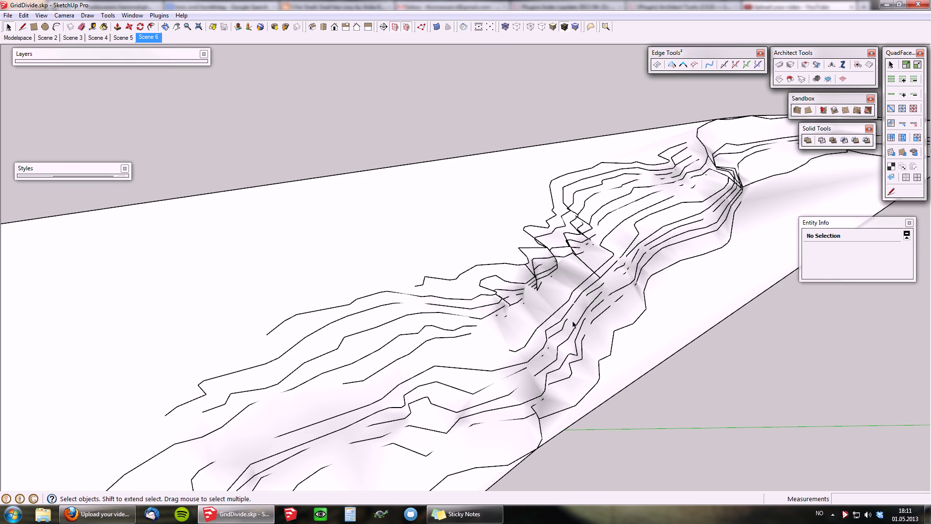
scroll(525, 307, "up", 6)
middle_click_drag(508, 335, 281, 328)
scroll(624, 285, "down", 5)
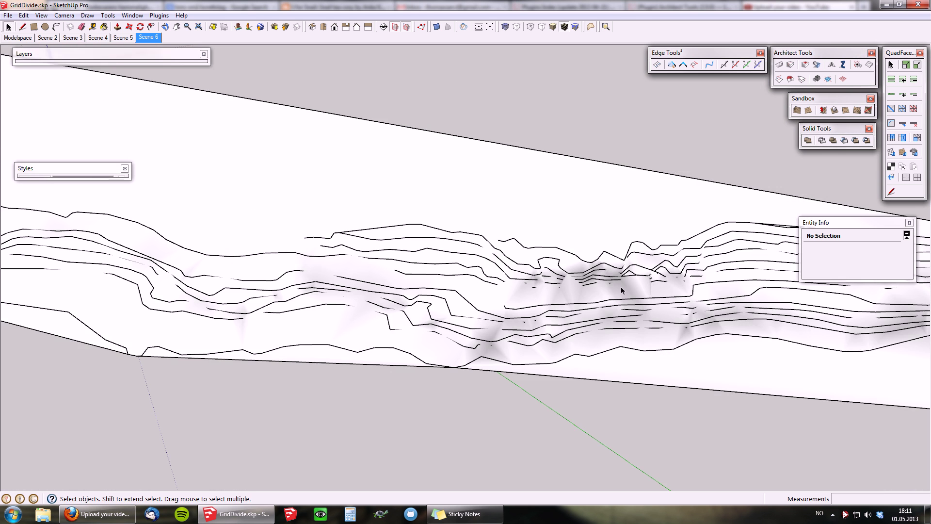
middle_click_drag(742, 313, 693, 314)
scroll(693, 313, "down", 3)
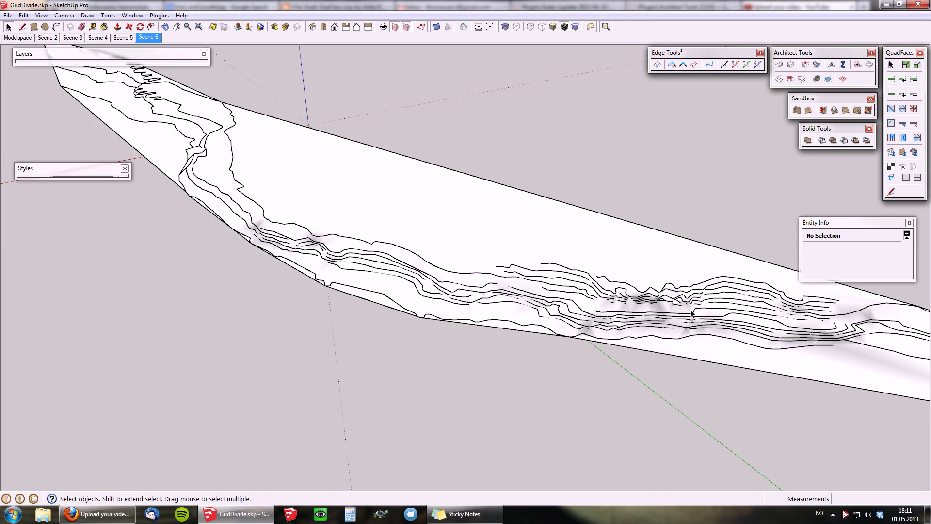
middle_click_drag(770, 338, 802, 327)
scroll(852, 333, "up", 5)
scroll(852, 333, "down", 3)
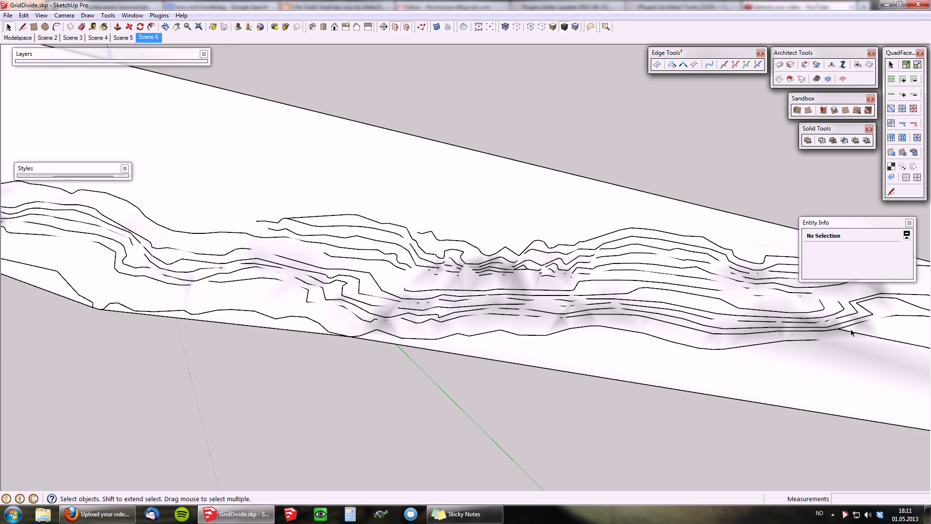
scroll(622, 300, "up", 1)
- Delete the generated terrain surface, keeping only the original contour lines
left_click(495, 174)
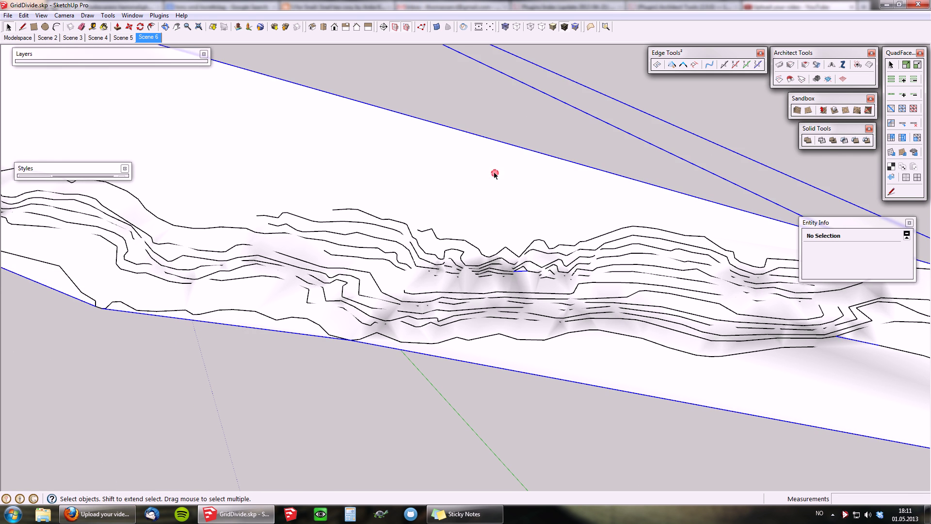
key("Delete")
middle_click_drag(613, 281, 461, 262)
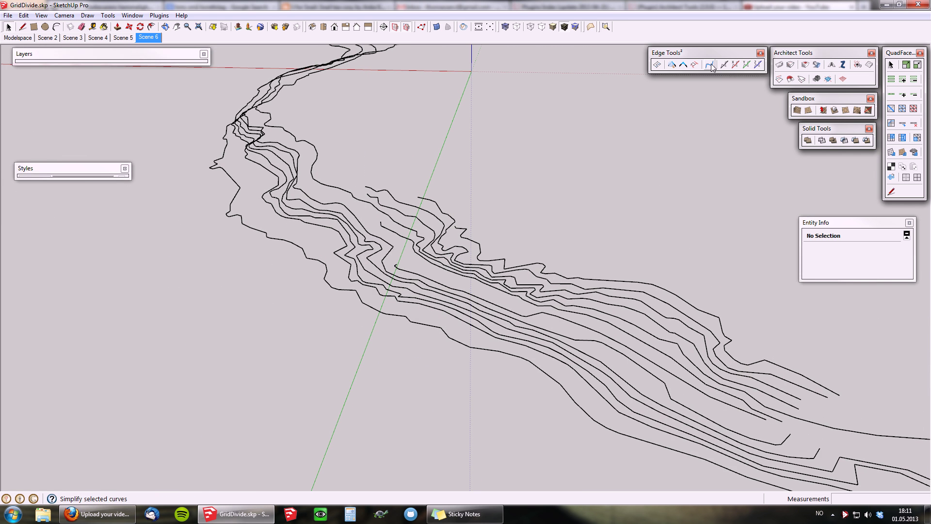
- Start the Architect Tools grid divide command to preview a grid across the whole contour area
middle_click_drag(412, 267, 485, 280)
scroll(320, 272, "down", 4)
scroll(391, 283, "up", 1)
middle_click_drag(396, 288, 507, 324)
scroll(507, 325, "down", 2)
scroll(504, 320, "up", 4)
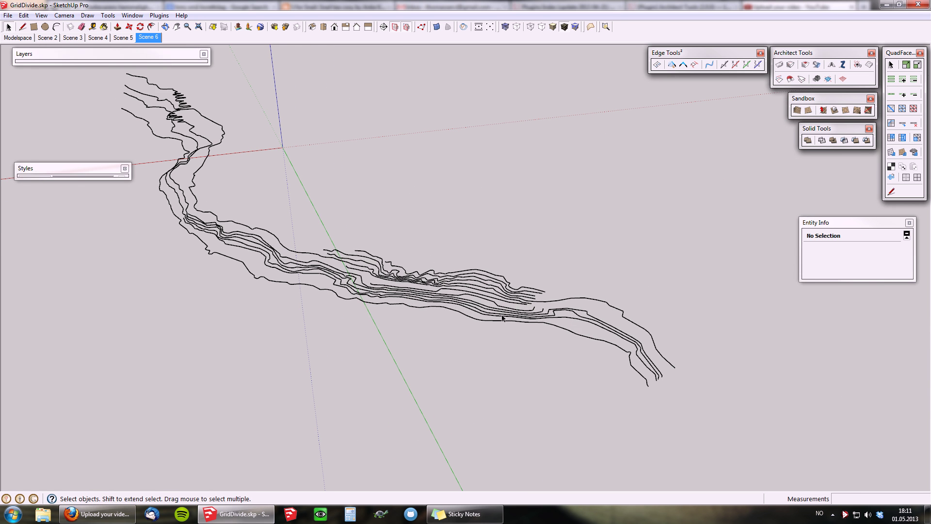
left_click(843, 79)
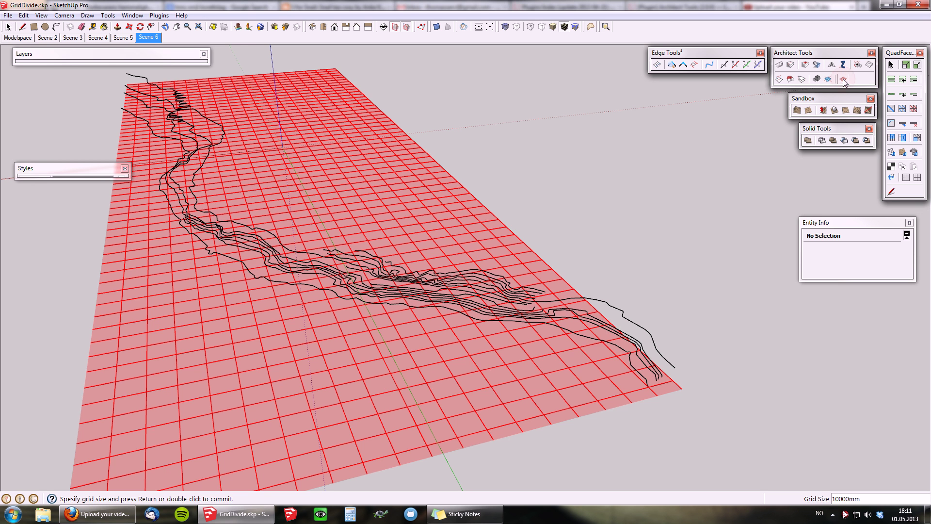
- Examine the grid preview against the contour lines from several angles, including the densely spaced middle section
middle_click_drag(266, 349, 223, 182)
scroll(223, 182, "up", 1)
middle_click_drag(461, 226, 438, 242)
scroll(308, 245, "down", 3)
scroll(492, 265, "up", 3)
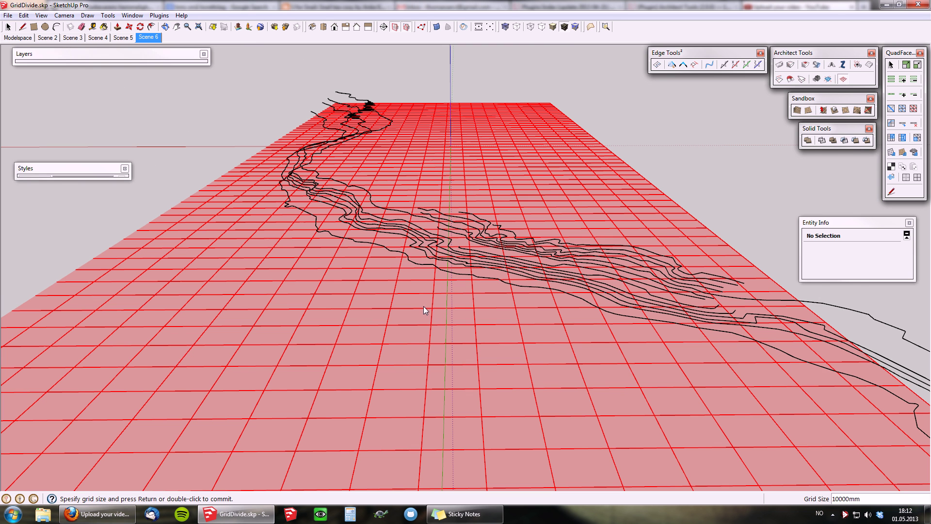
middle_click_drag(424, 311, 586, 286)
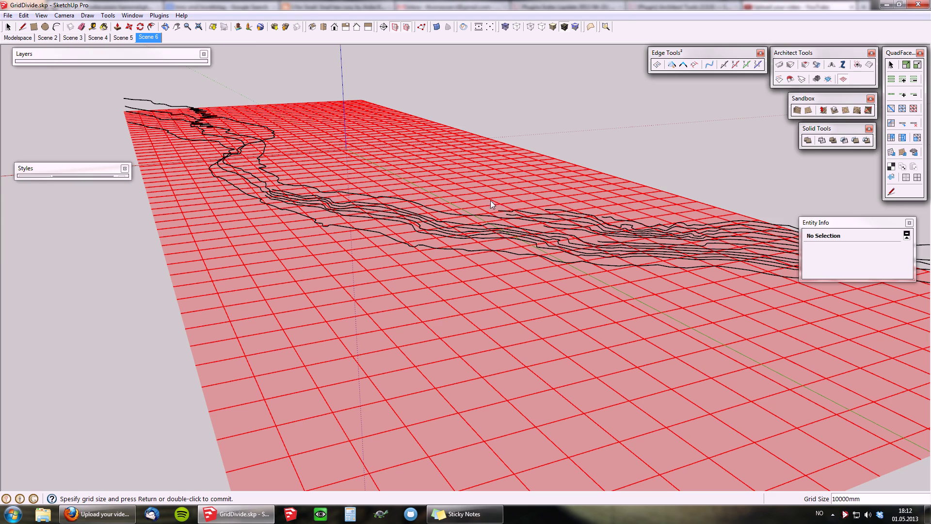
middle_click_drag(491, 228, 582, 291)
scroll(375, 176, "down", 4)
scroll(479, 216, "up", 4)
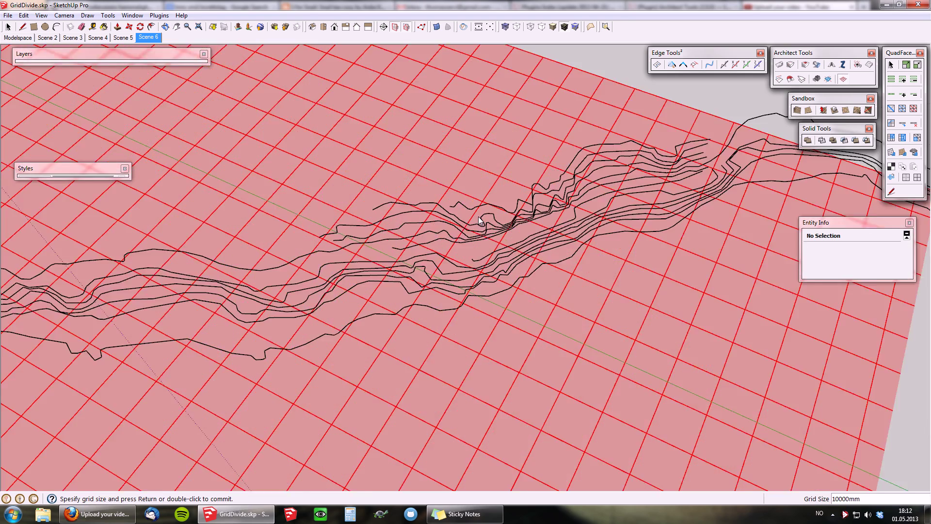
scroll(450, 224, "up", 2)
middle_click_drag(450, 225, 493, 297)
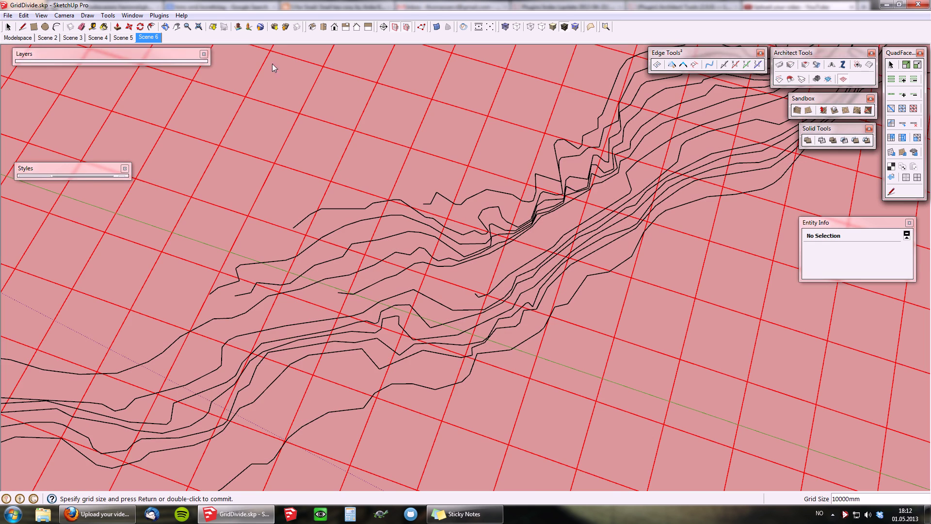
- Switch to the top view and compare the grid spacing with the detail of the contour lines
left_click(323, 27)
scroll(479, 228, "down", 2)
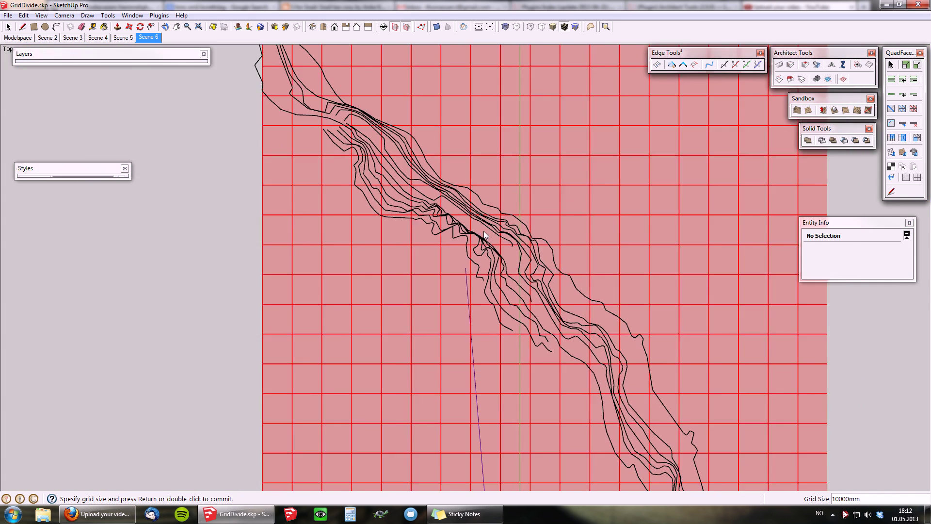
scroll(484, 233, "up", 2)
scroll(450, 277, "up", 2)
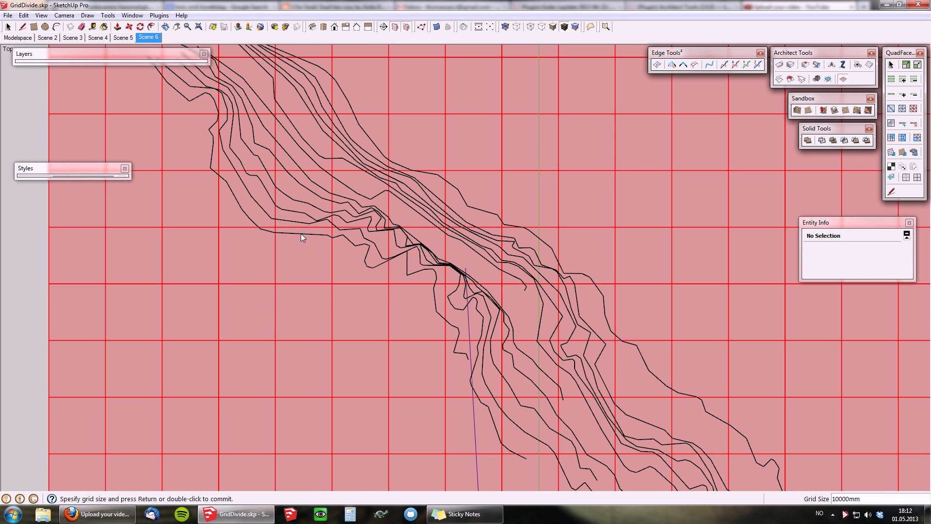
scroll(301, 234, "down", 3)
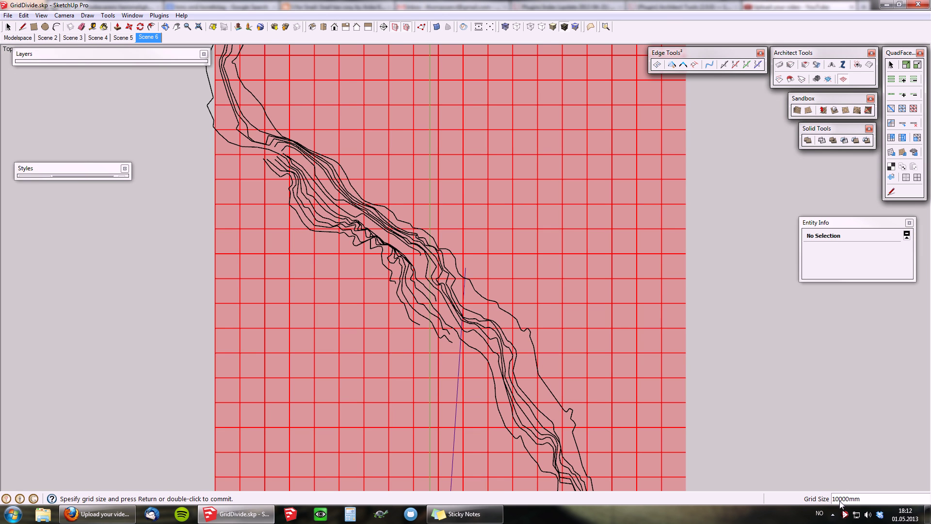
scroll(458, 224, "down", 3)
scroll(420, 208, "up", 4)
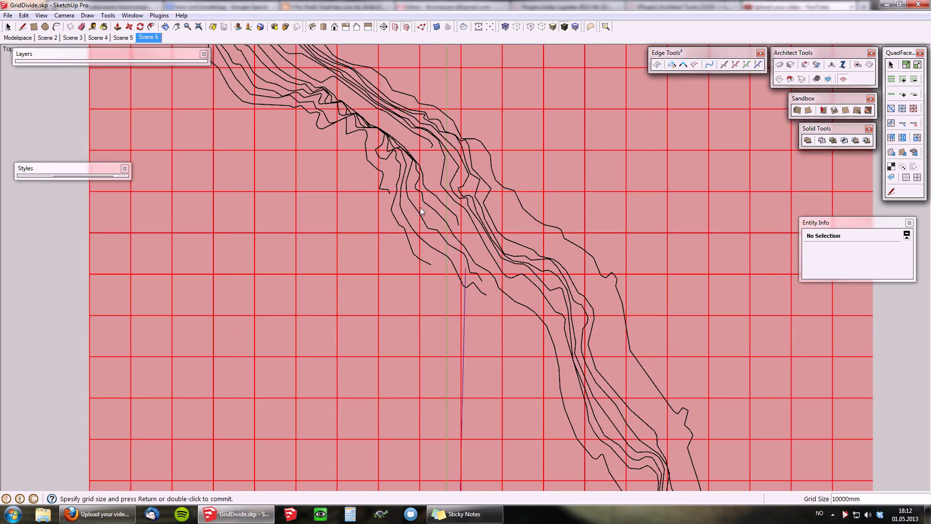
scroll(427, 199, "down", 3)
scroll(442, 213, "down", 4)
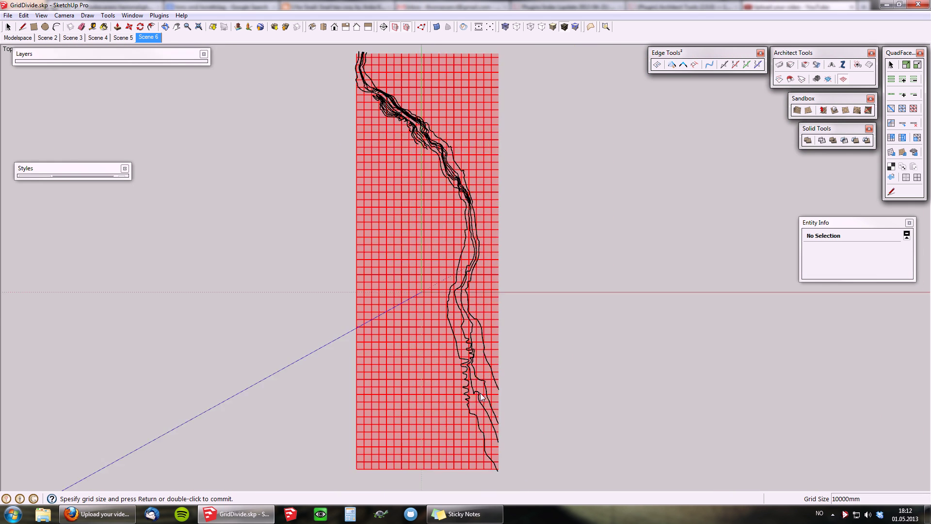
scroll(446, 291, "up", 5)
scroll(445, 300, "up", 4)
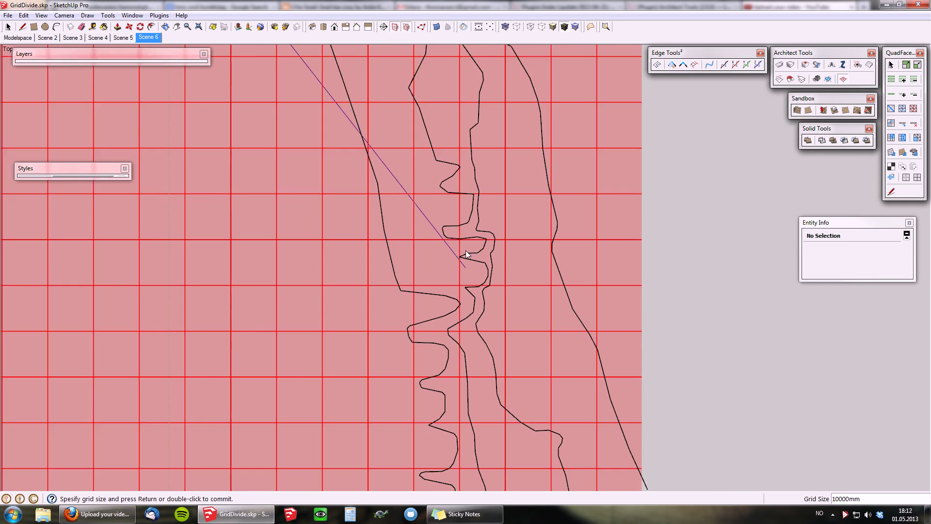
scroll(466, 251, "down", 4)
scroll(457, 254, "up", 6)
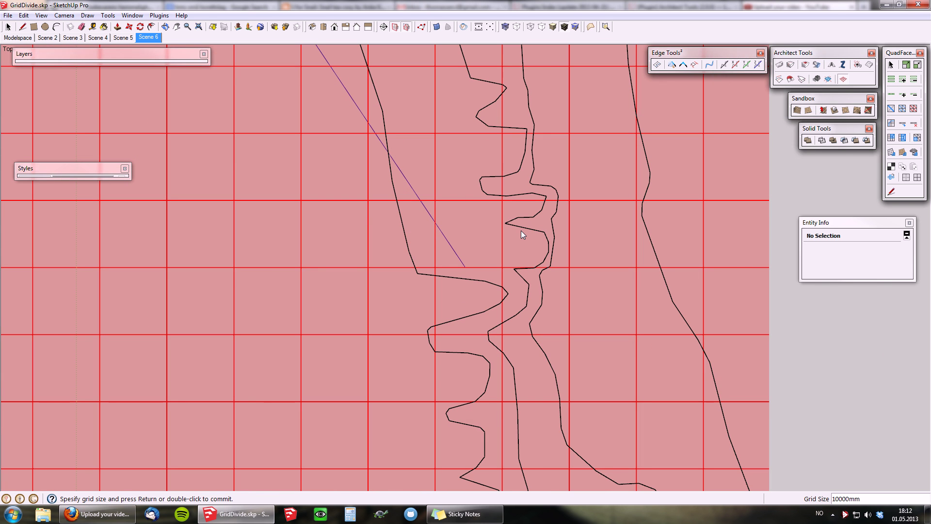
- Set the grid size of the previewed grid to 1000 mm
type("10")
key("Return")
scroll(521, 231, "down", 8)
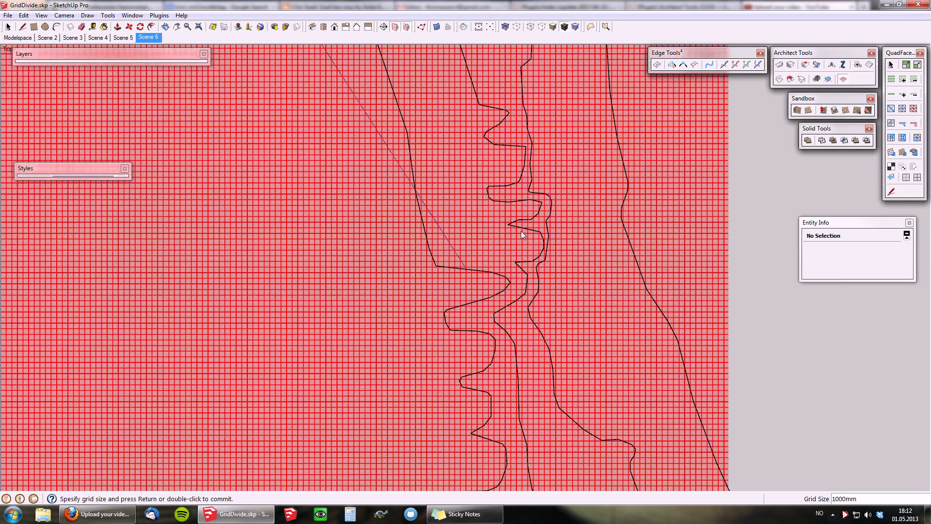
scroll(519, 283, "up", 9)
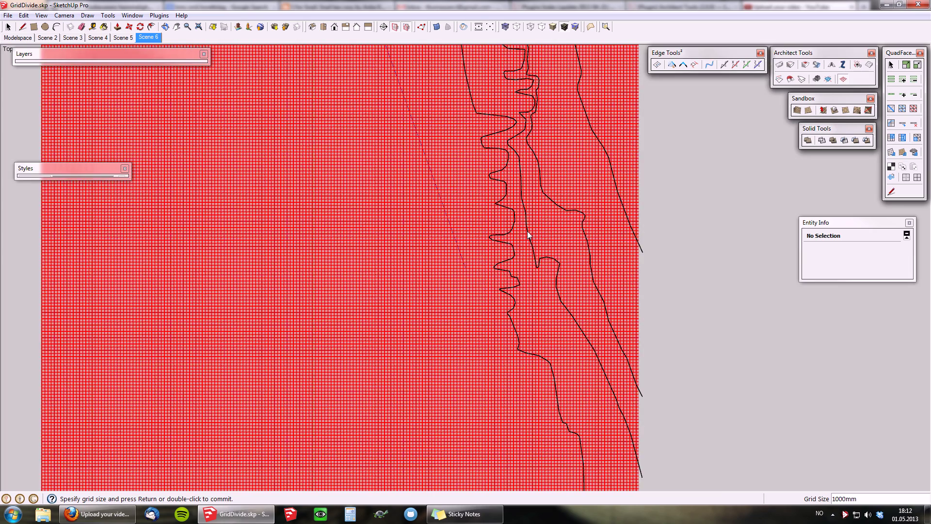
- Apply the previewed 1000 mm grid to divide the contour lines and wait for the processing to finish
middle_click_drag(496, 330, 505, 330)
left_click_drag(505, 330, 518, 241)
scroll(553, 286, "down", 3)
middle_click_drag(519, 242, 546, 238)
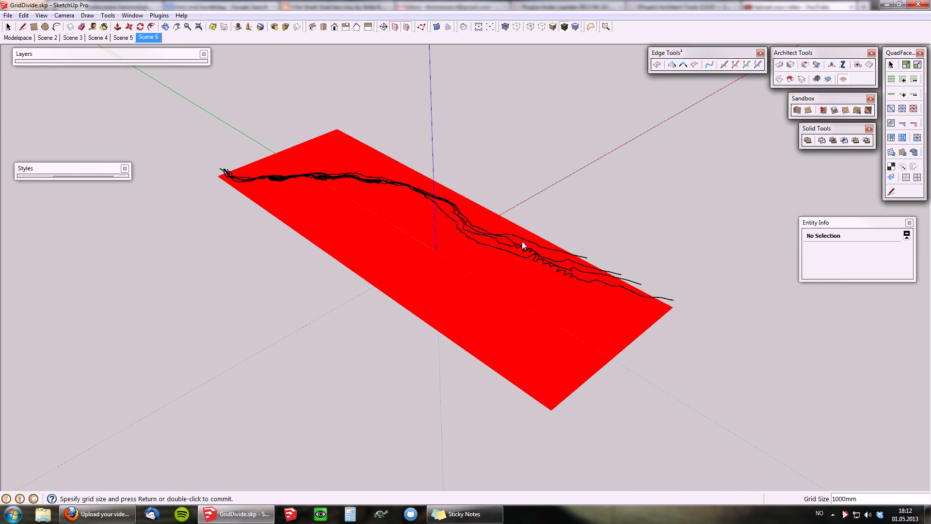
scroll(487, 236, "up", 1)
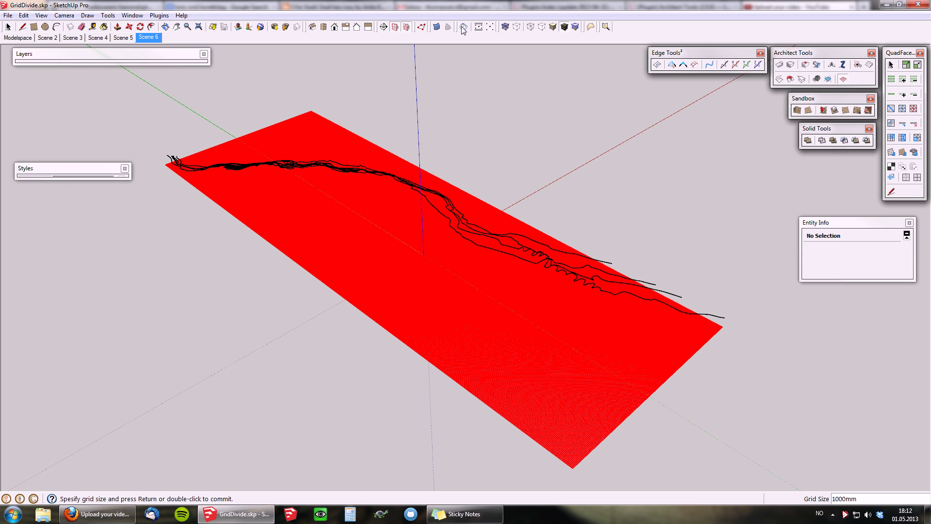
double_click(270, 143)
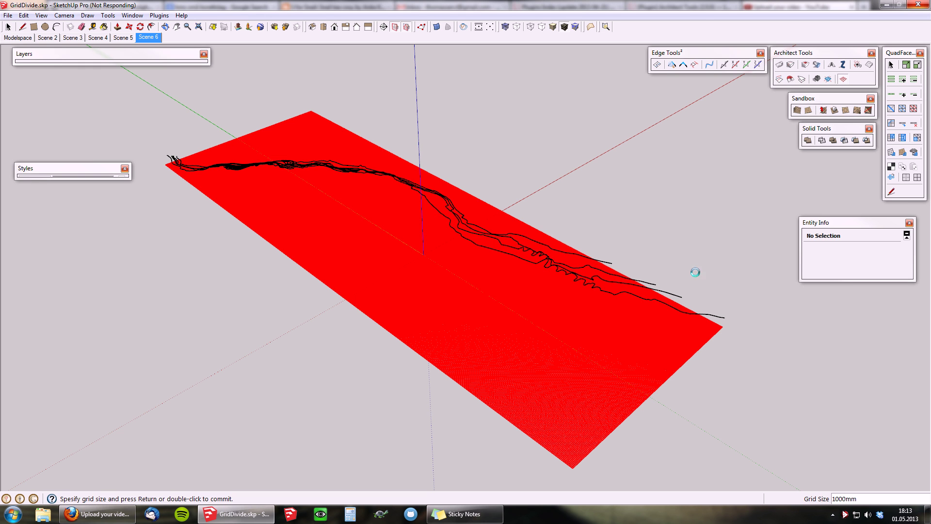
key("alt+Tab")
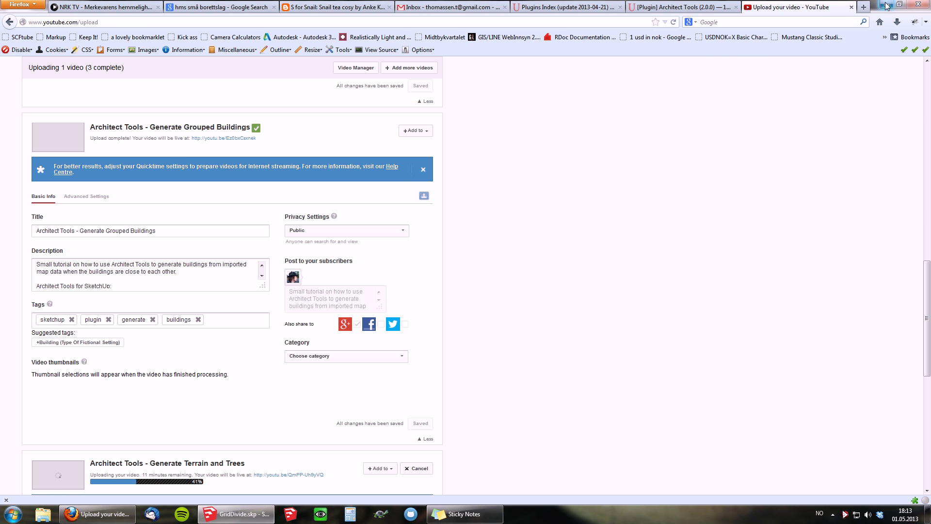
key("alt+Tab")
- Select the middle stretch of the divided contour lines to examine how it has been split
middle_click_drag(619, 233, 374, 251)
left_click_drag(446, 166, 534, 248)
scroll(544, 241, "up", 2)
left_click(542, 257)
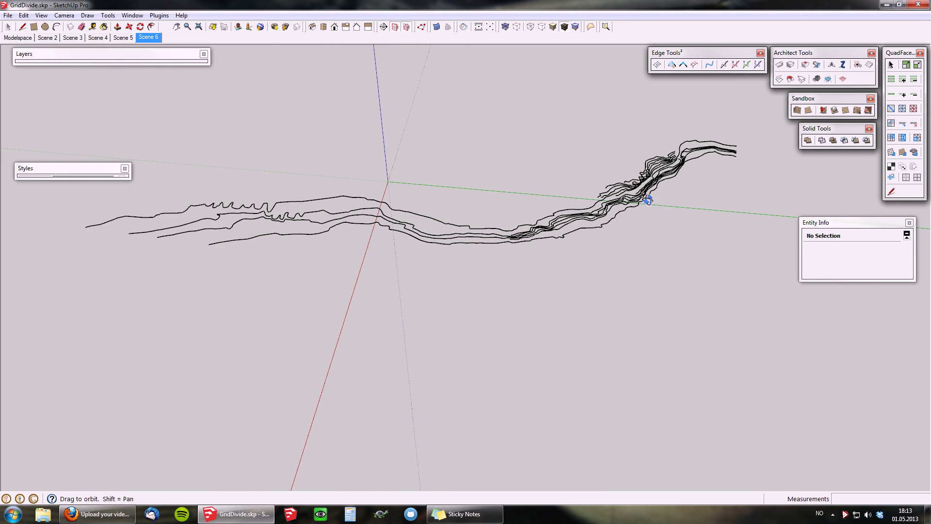
middle_click_drag(647, 199, 566, 262)
middle_click_drag(511, 197, 459, 219)
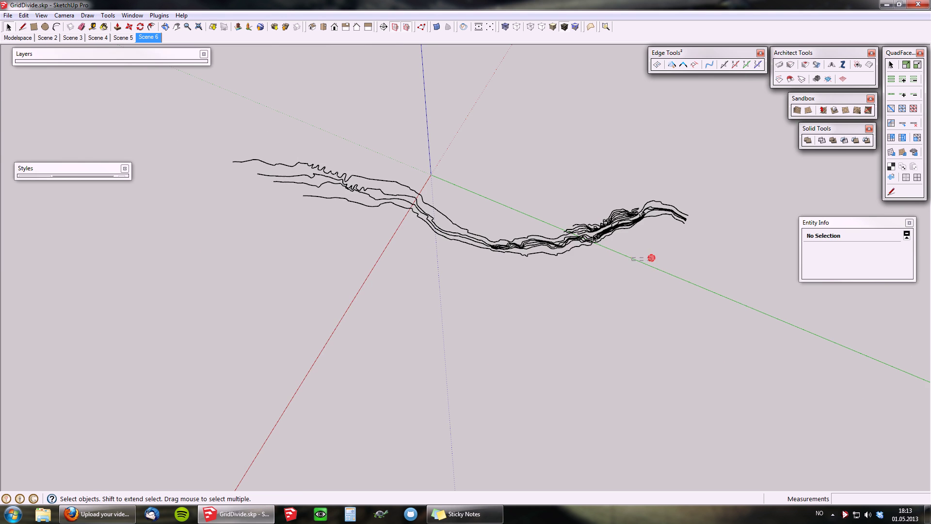
left_click_drag(594, 236, 554, 210)
scroll(553, 224, "up", 3)
left_click_drag(640, 308, 515, 235)
scroll(520, 262, "up", 4)
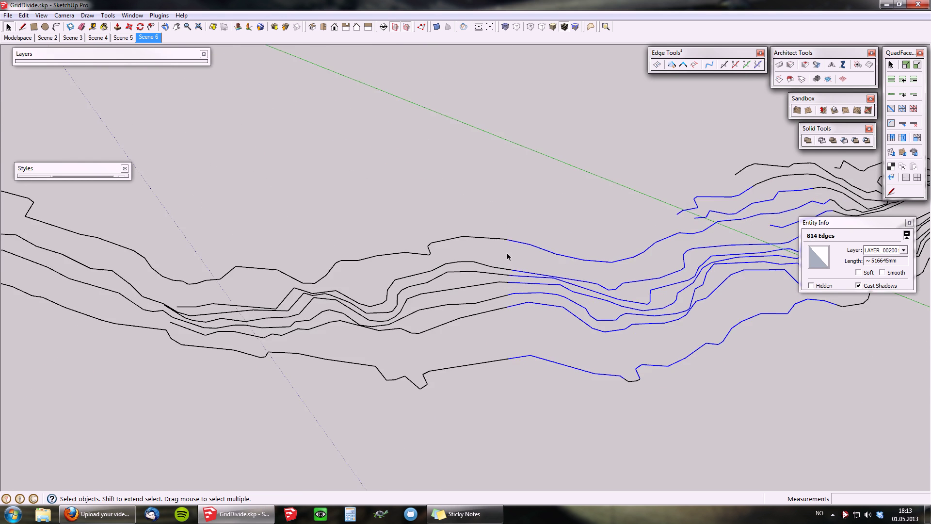
- Select individual short segments on several contour lines and check their lengths
scroll(507, 253, "up", 5)
left_click_drag(486, 204, 432, 185)
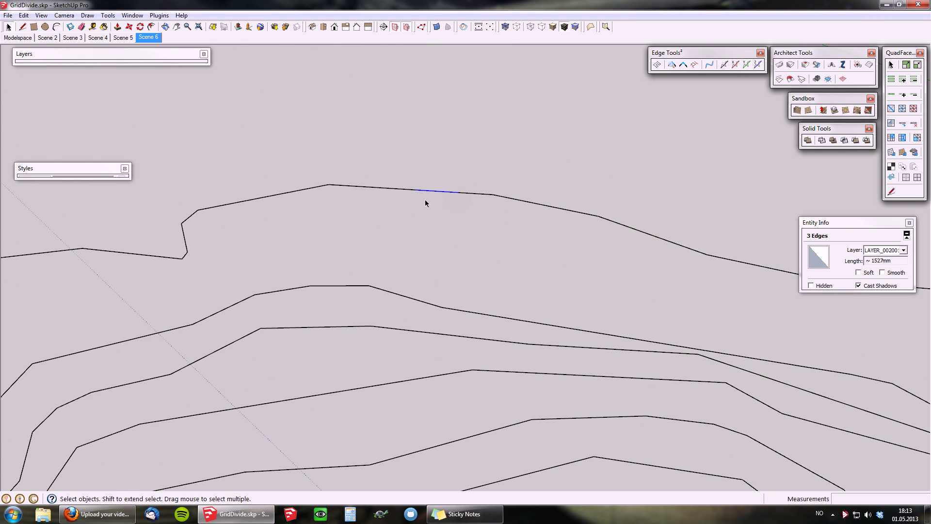
left_click_drag(367, 195, 339, 164)
left_click_drag(254, 207, 261, 193)
left_click(281, 195)
left_click(303, 286)
scroll(365, 266, "down", 5)
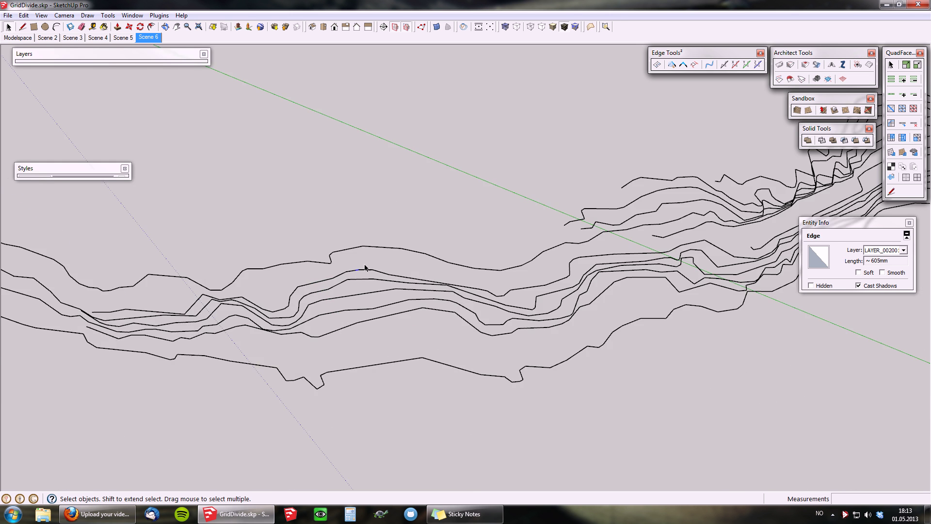
scroll(270, 275, "up", 5)
left_click(377, 222)
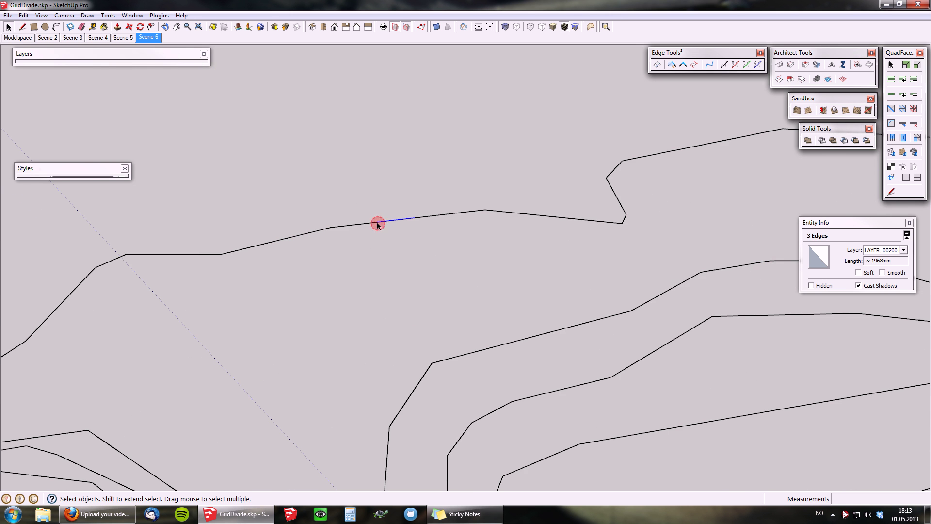
scroll(377, 222, "down", 8)
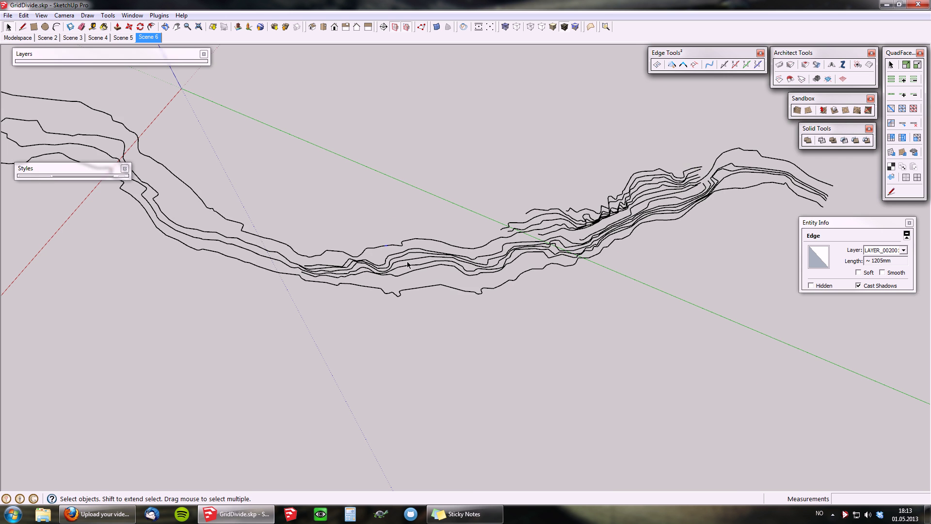
- Select all divided contour lines and generate a terrain from them with Sandbox From Contours
middle_click_drag(565, 256, 471, 273)
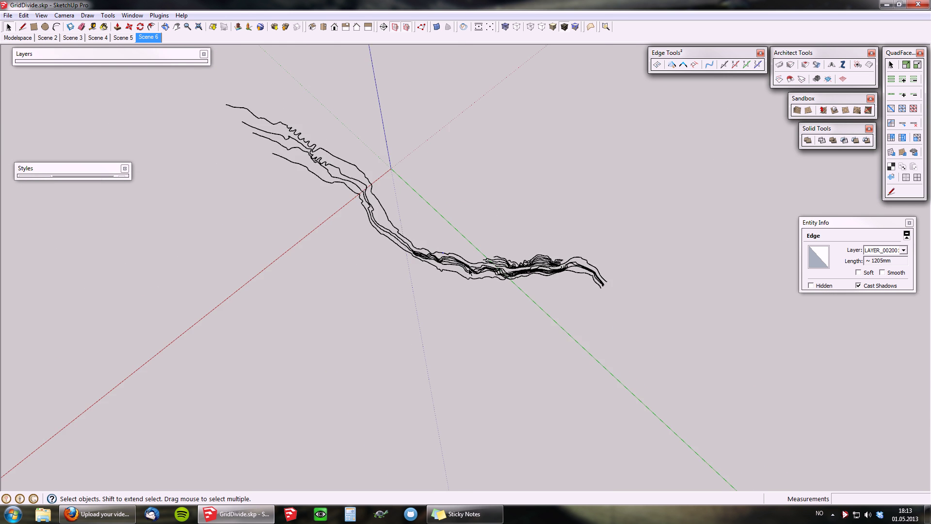
scroll(471, 273, "down", 3)
left_click_drag(260, 114, 664, 366)
scroll(531, 298, "up", 2)
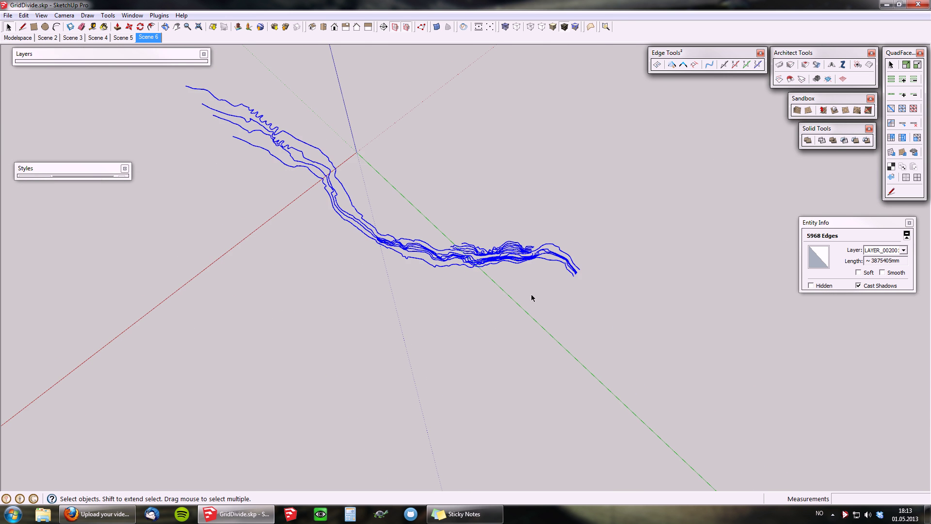
middle_click_drag(592, 348, 490, 267)
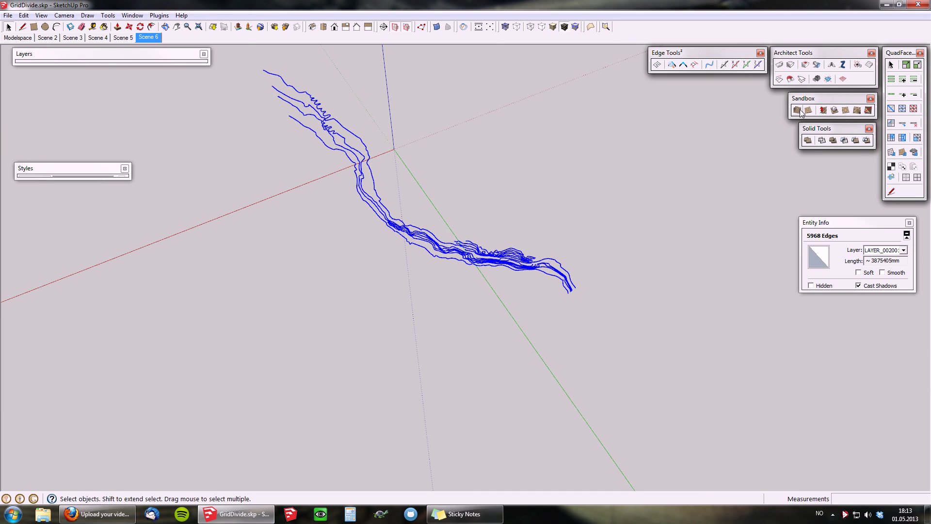
left_click(798, 110)
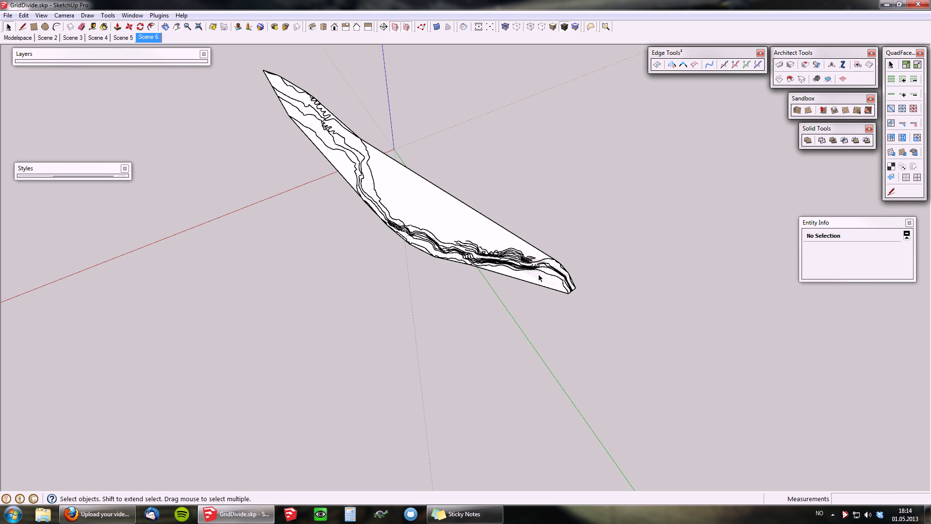
- Show the hidden geometry of the generated terrain around its steep, densely contoured section
middle_click_drag(507, 262, 460, 259)
scroll(461, 259, "up", 10)
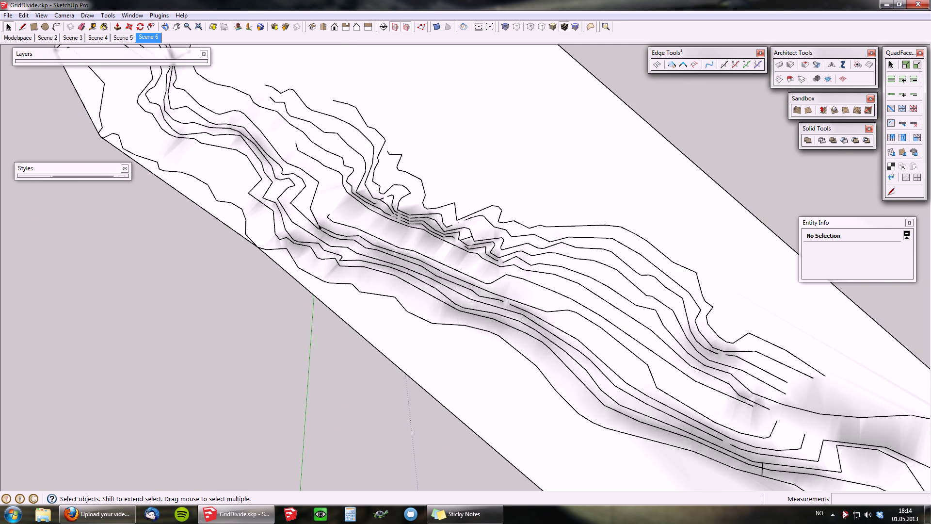
middle_click_drag(460, 308, 395, 210)
scroll(395, 209, "up", 4)
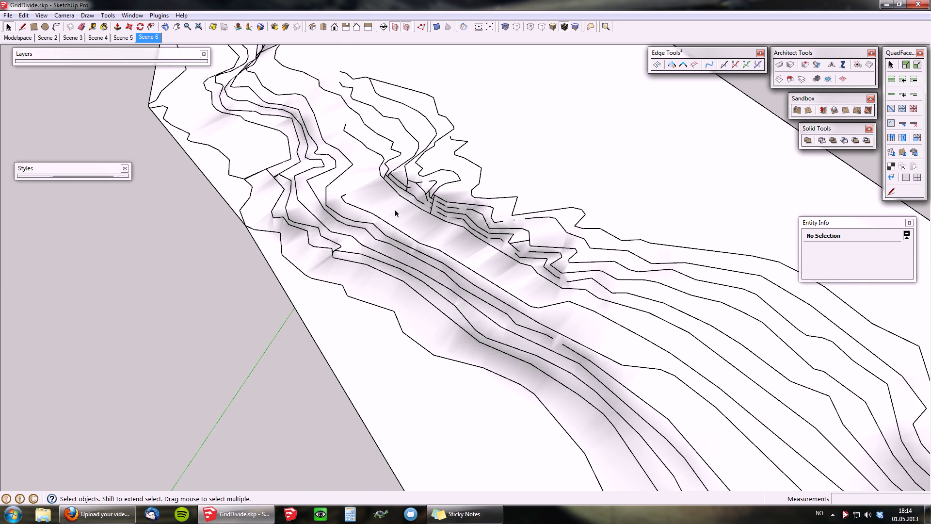
key("alt+h")
- Examine the triangulation between the contour lines up close around the steep section of the terrain
middle_click_drag(507, 284, 417, 202)
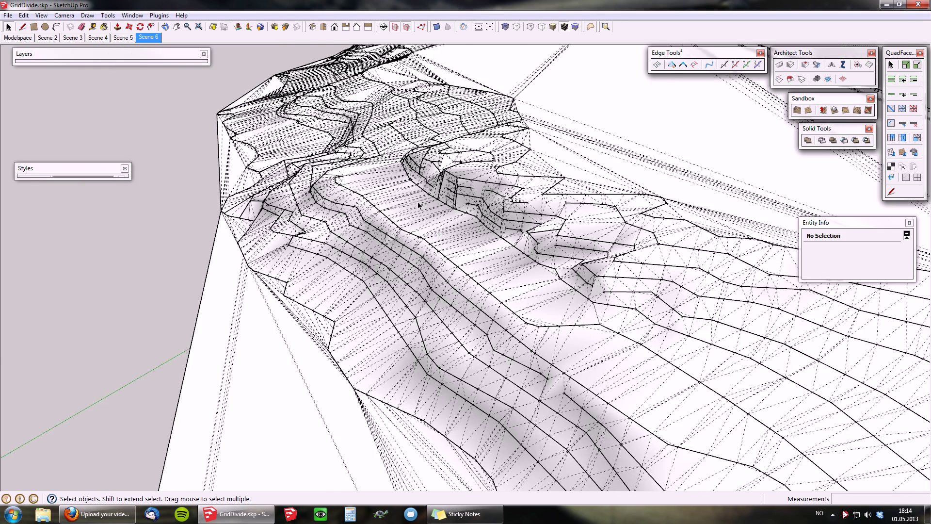
scroll(417, 202, "up", 4)
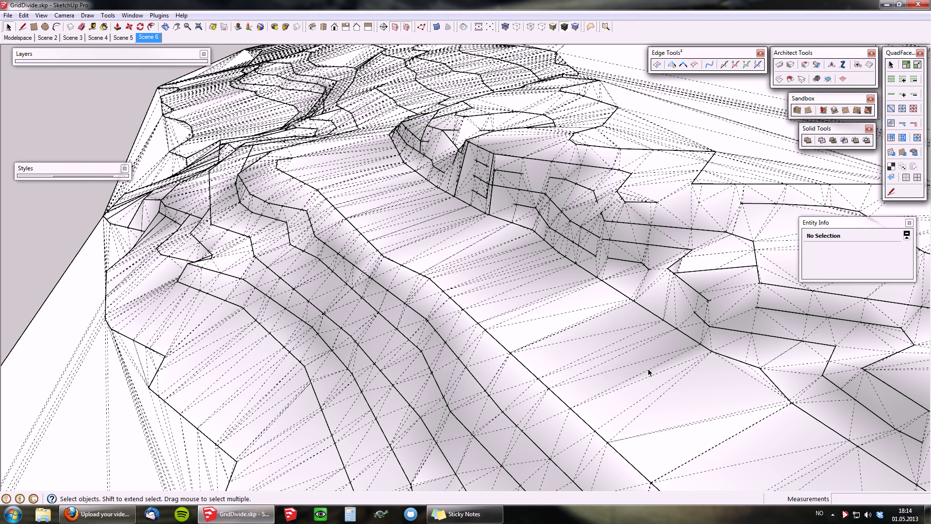
middle_click_drag(648, 368, 776, 368)
middle_click_drag(431, 230, 572, 343)
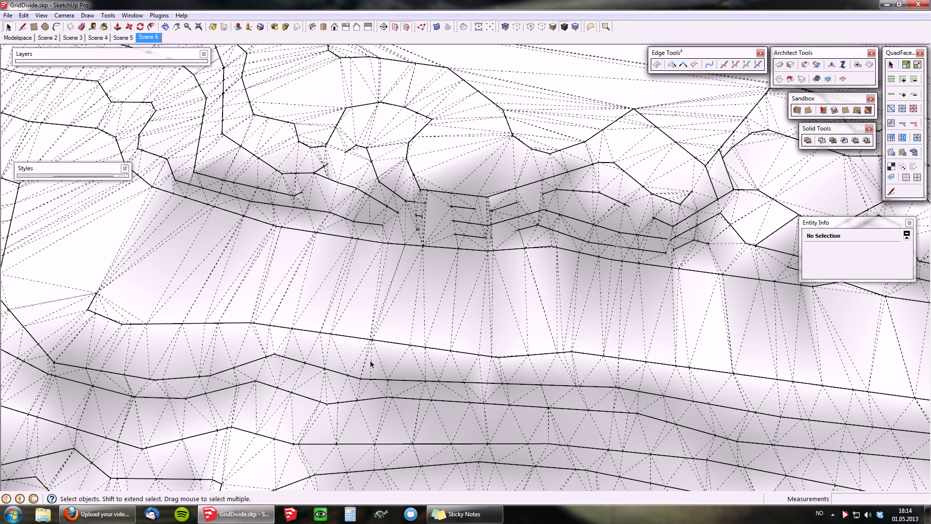
scroll(503, 231, "down", 5)
scroll(237, 209, "up", 5)
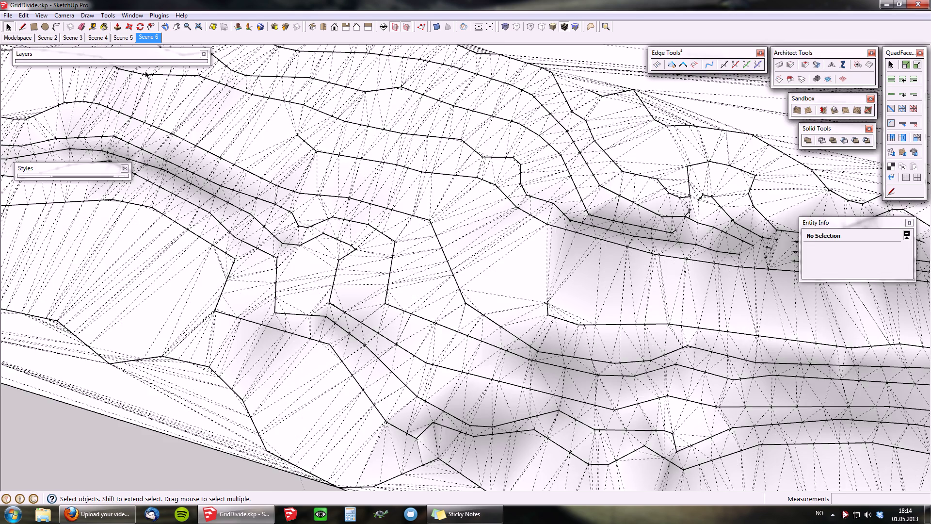
- Inspect the terrain mesh along its whole length for evenly distributed triangles between the contours
scroll(364, 256, "down", 5)
scroll(491, 231, "up", 3)
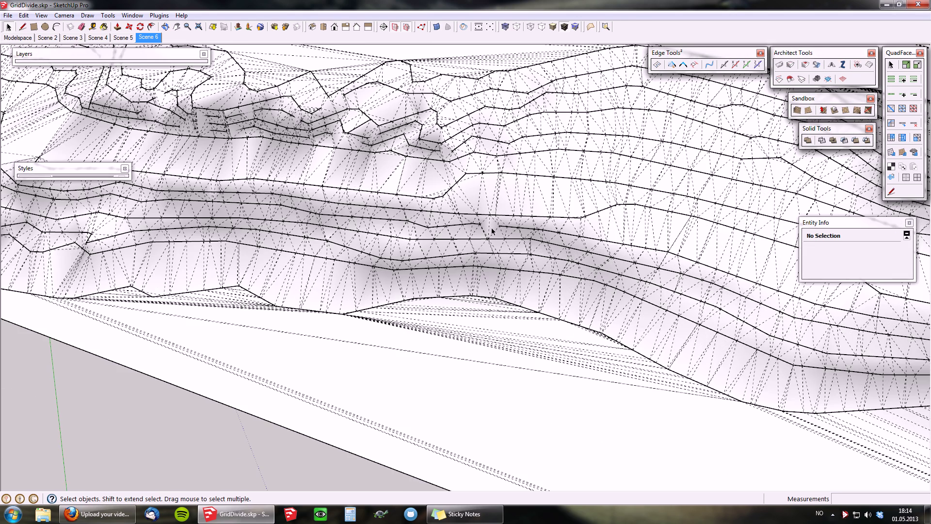
scroll(654, 293, "down", 5)
scroll(568, 359, "up", 4)
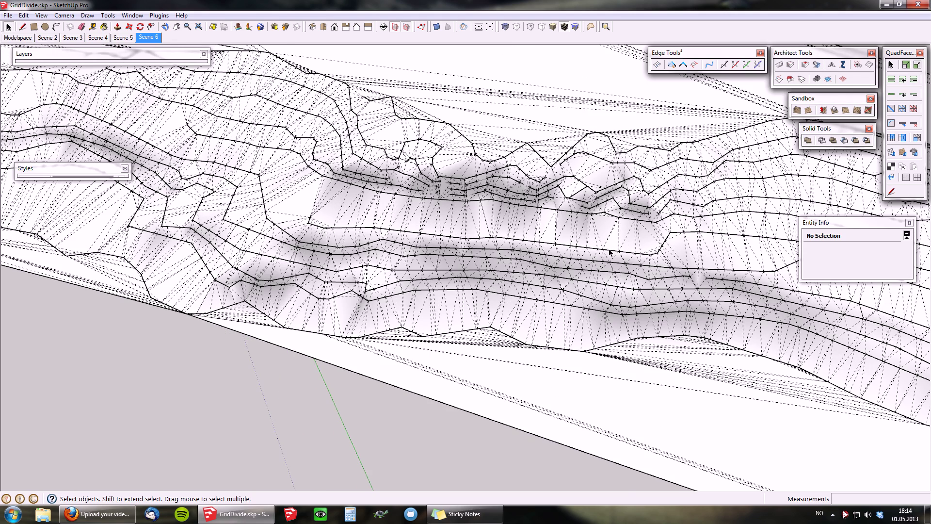
scroll(717, 345, "down", 3)
scroll(193, 175, "up", 4)
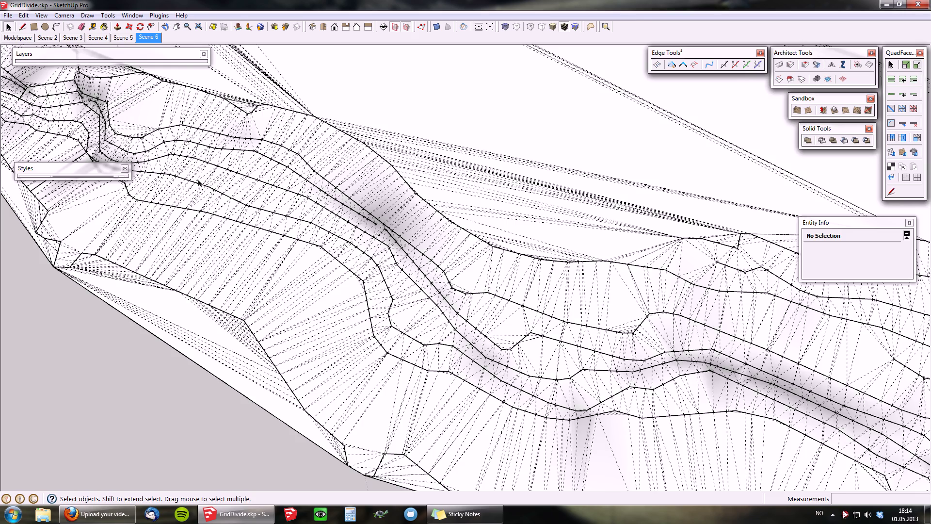
scroll(198, 184, "down", 5)
scroll(542, 308, "up", 4)
middle_click_drag(537, 299, 566, 248)
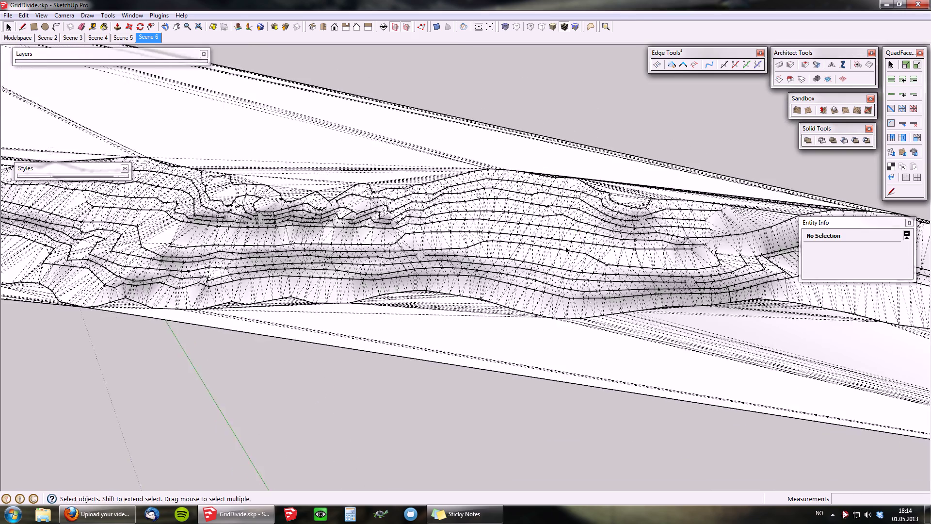
scroll(222, 221, "up", 3)
middle_click_drag(193, 233, 478, 210)
scroll(589, 214, "down", 6)
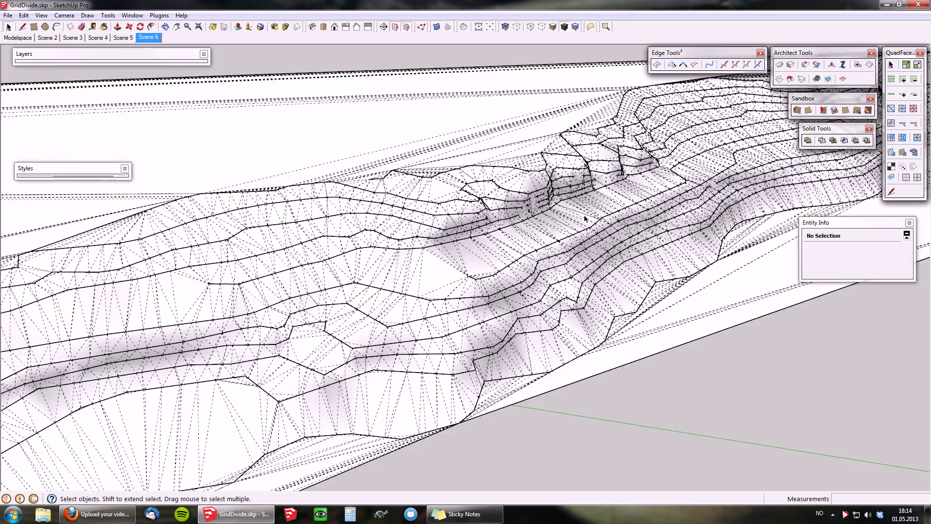